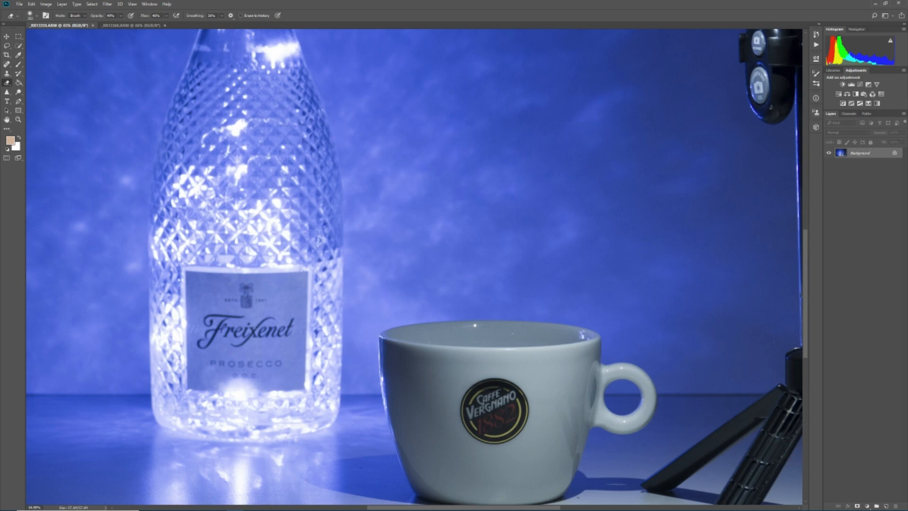
Step: Load both open photos as layers into one new document using Load Files into Stack with automatic alignment of source images
scroll(254, 305, "down", 5)
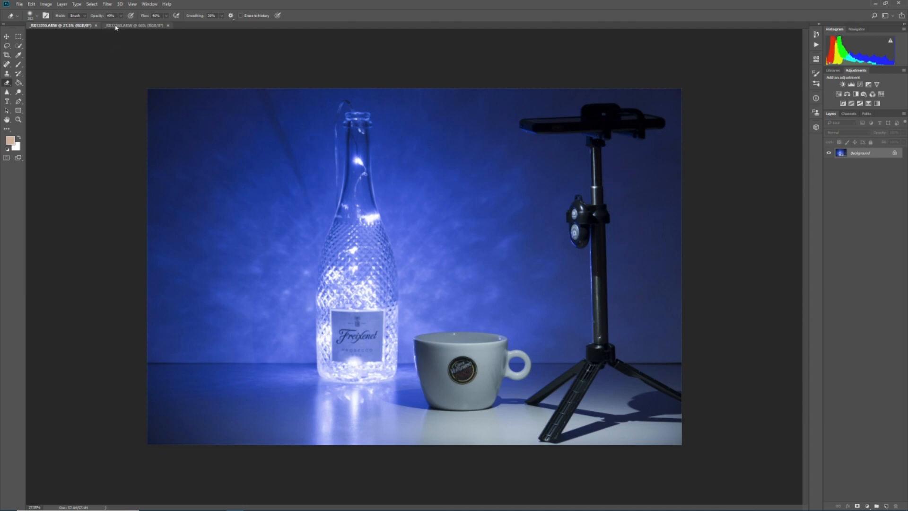
left_click(19, 4)
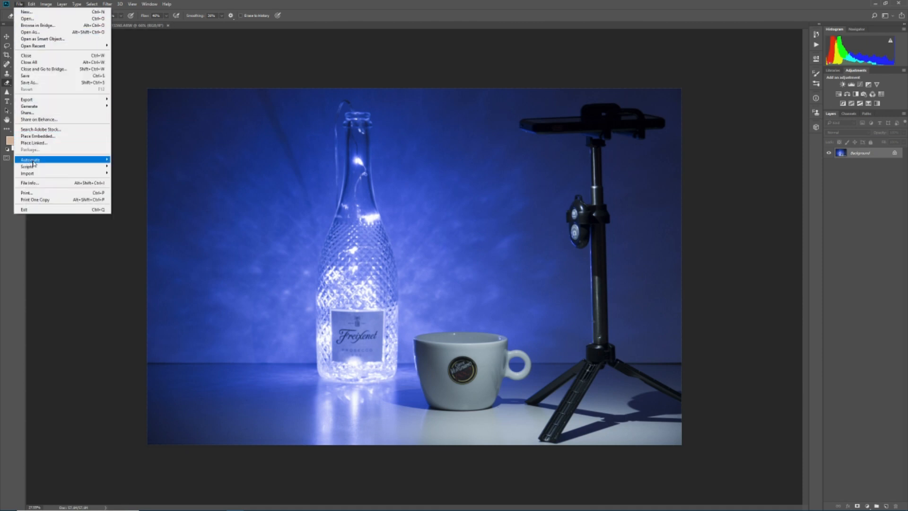
mouse_move(36, 167)
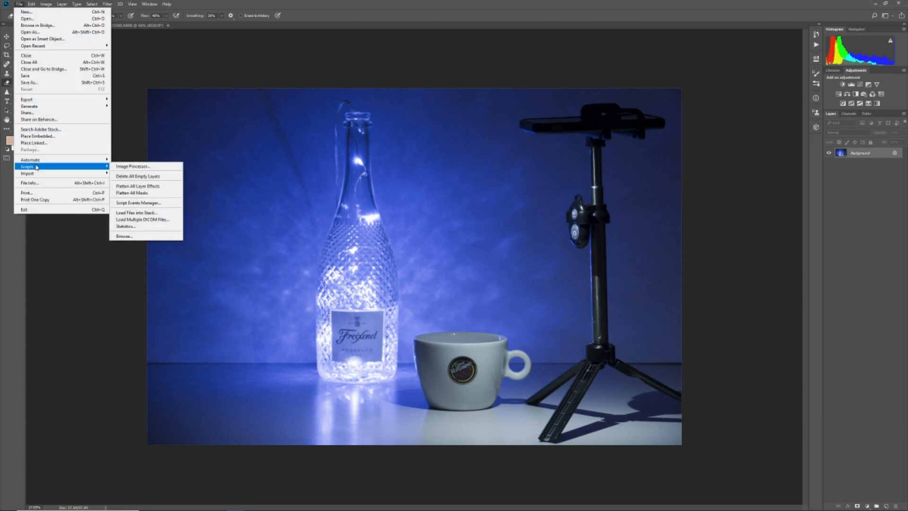
left_click(127, 213)
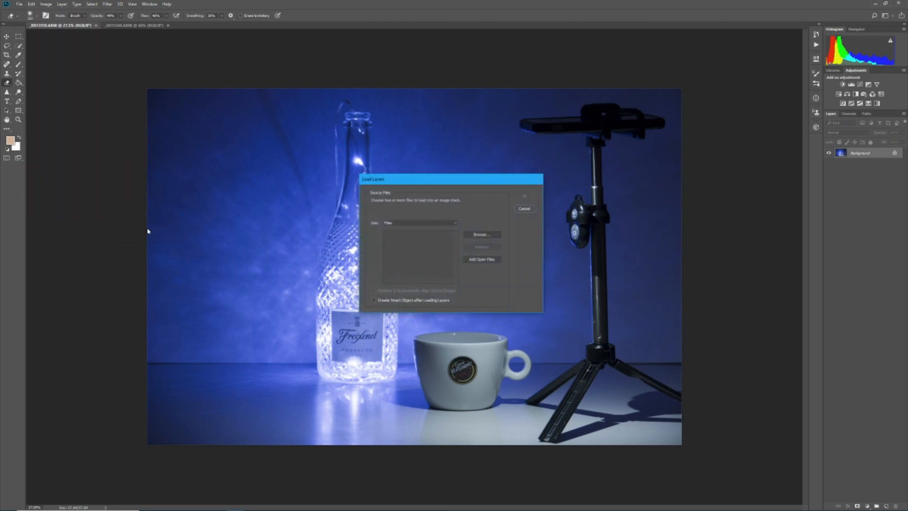
left_click(473, 261)
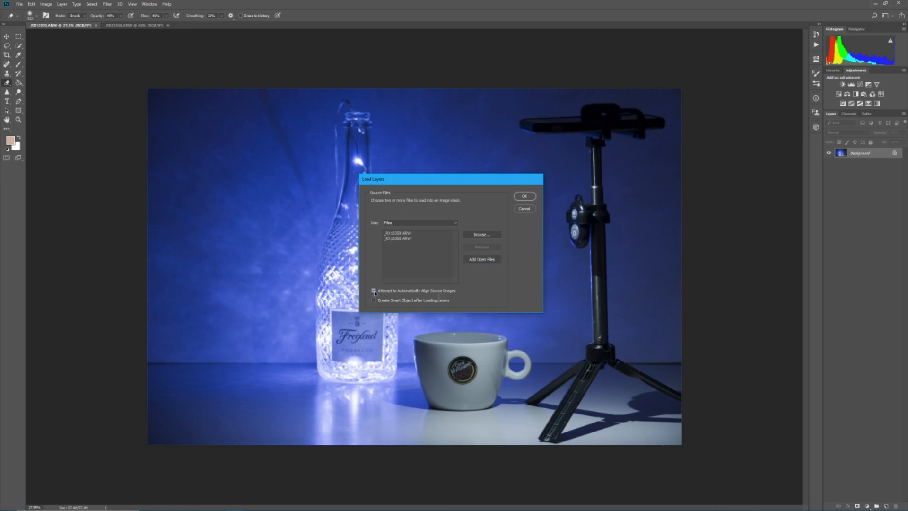
left_click(525, 198)
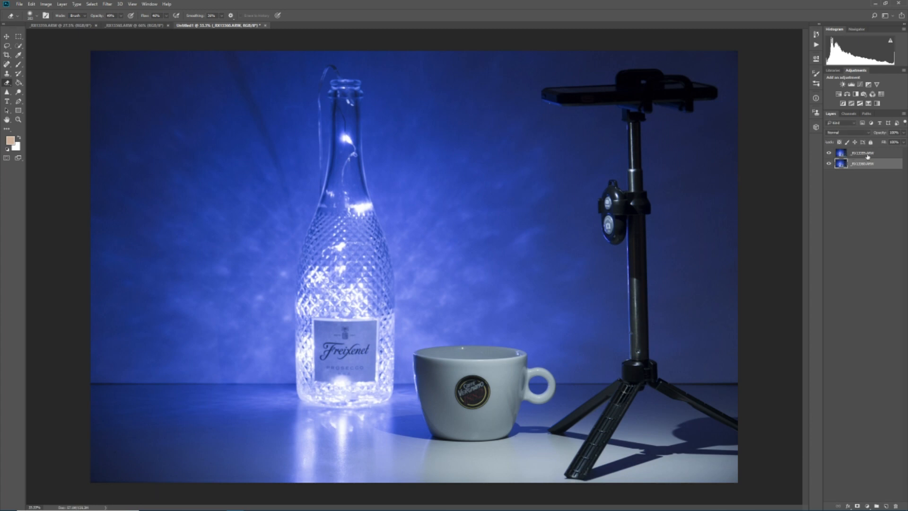
Step: Vary the upper layer's opacity to compare the two aligned photos
left_click(875, 152)
left_click(901, 134)
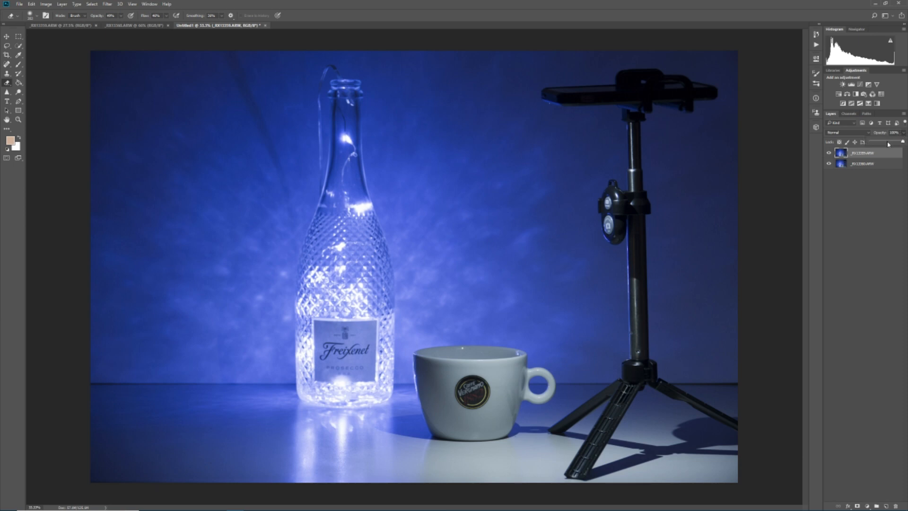
left_click(885, 141)
left_click_drag(885, 142, 906, 143)
left_click_drag(856, 149, 900, 145)
left_click(19, 4)
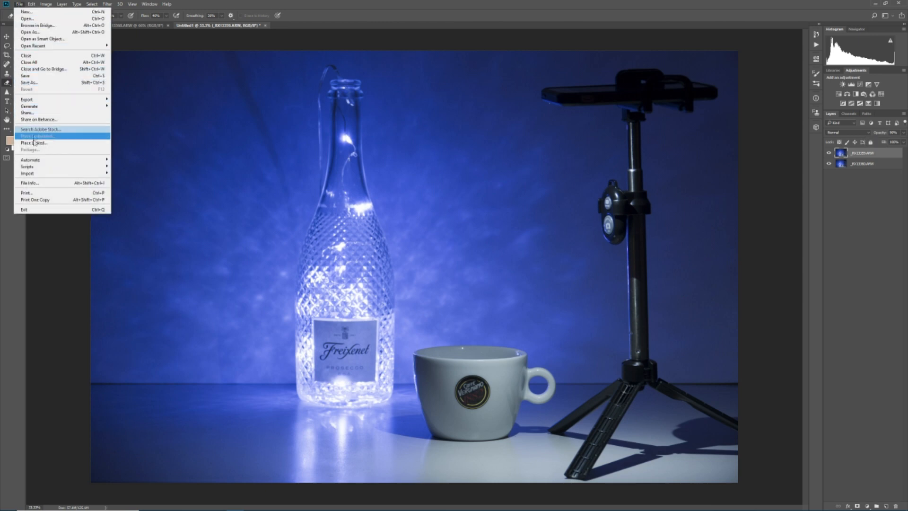
mouse_move(37, 169)
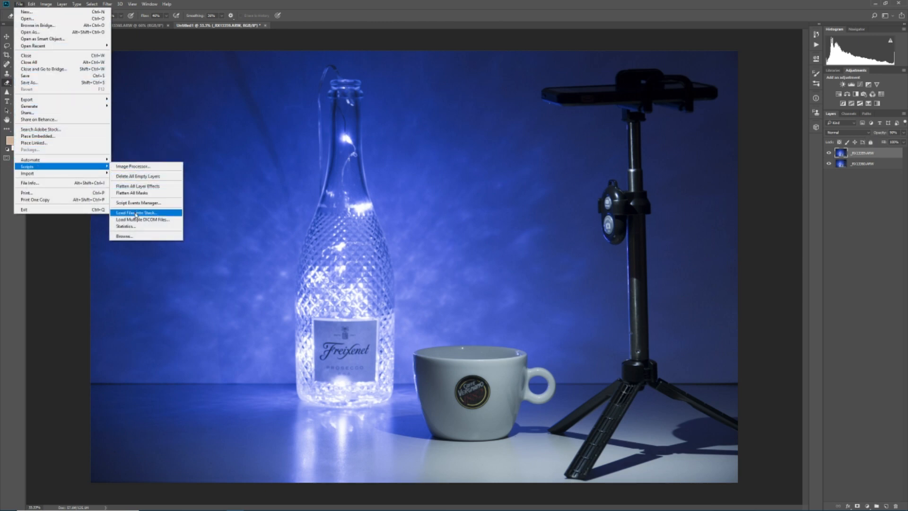
left_click(51, 268)
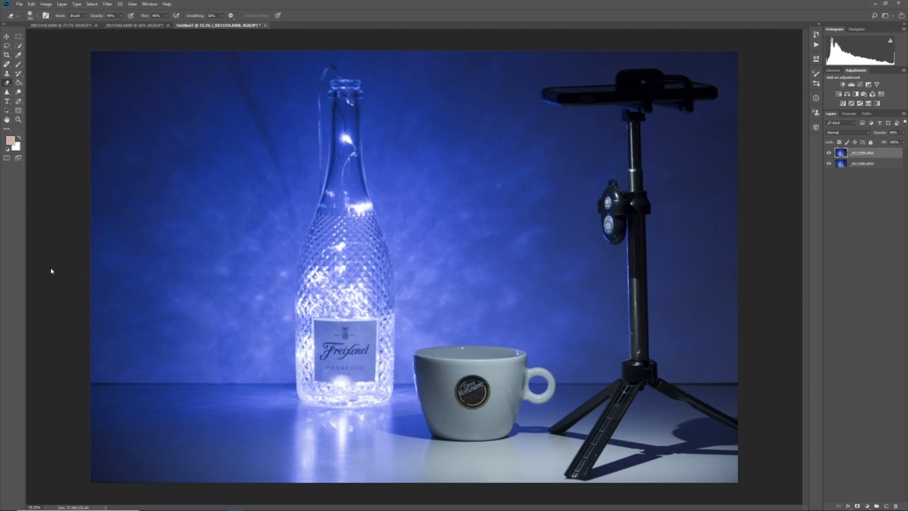
Step: Select both photo layers and merge them with Auto-Blend Layers
left_click(868, 164, "shift")
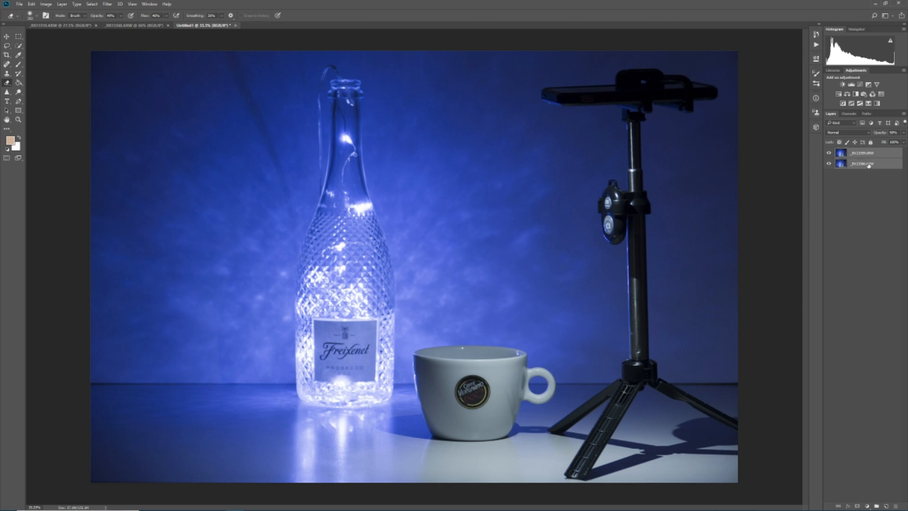
left_click(31, 4)
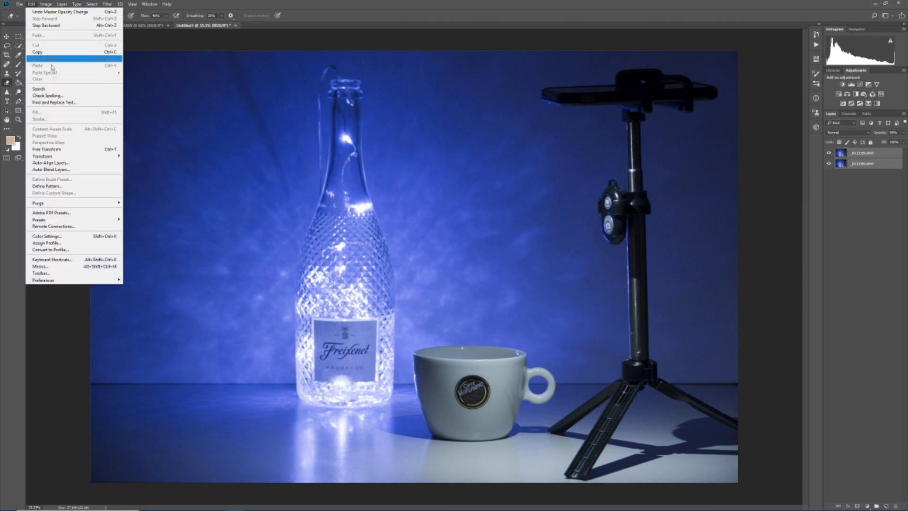
left_click(45, 170)
left_click(495, 147)
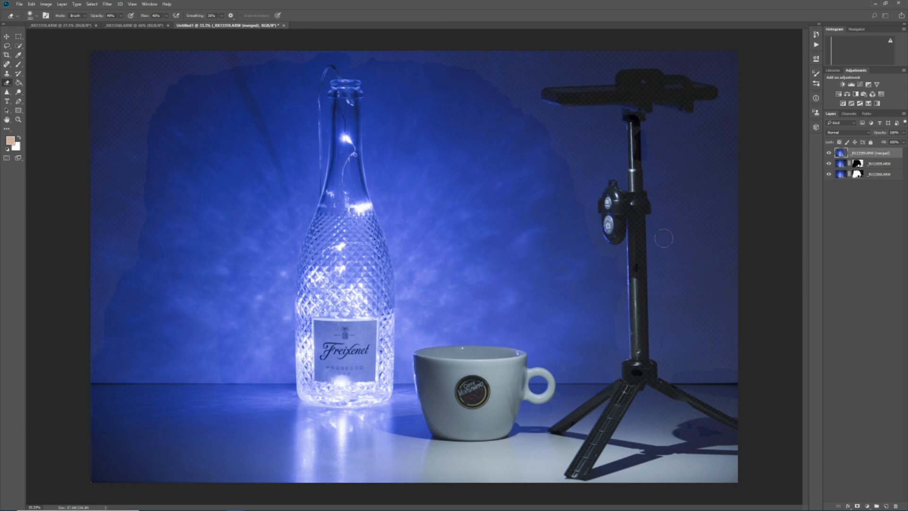
Step: Step backward through the history to undo the automatic layer blending
left_click(31, 4)
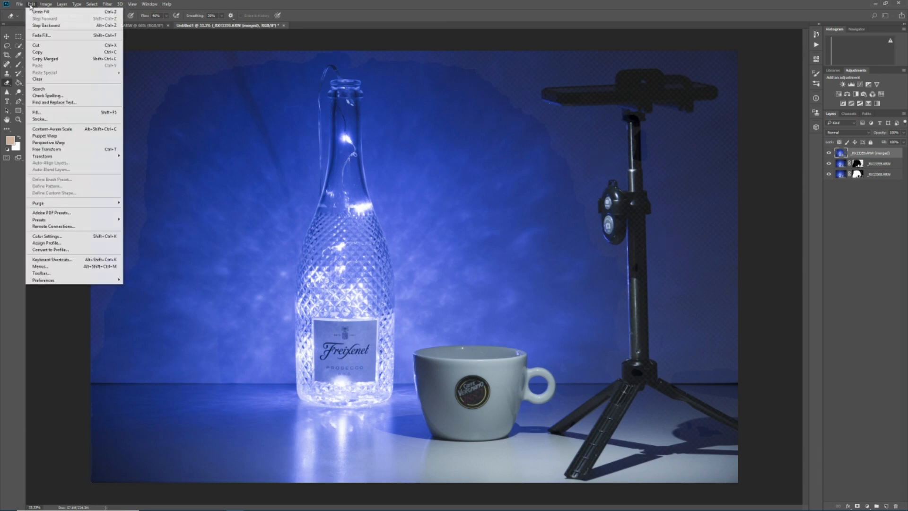
left_click(41, 27)
left_click(31, 5)
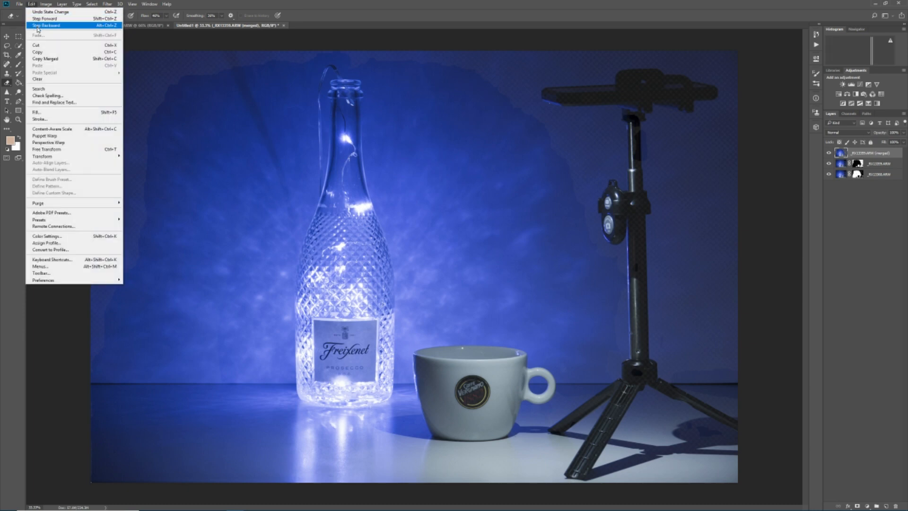
left_click(38, 26)
left_click(32, 5)
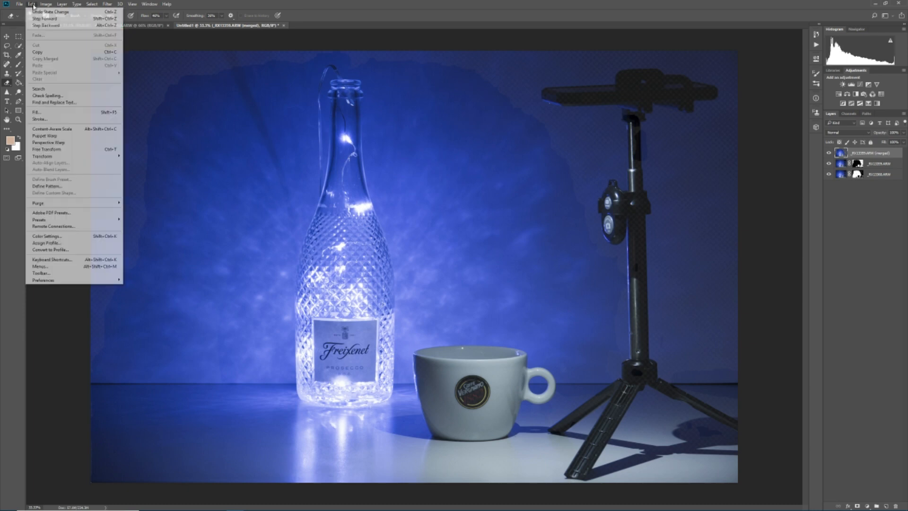
left_click(41, 26)
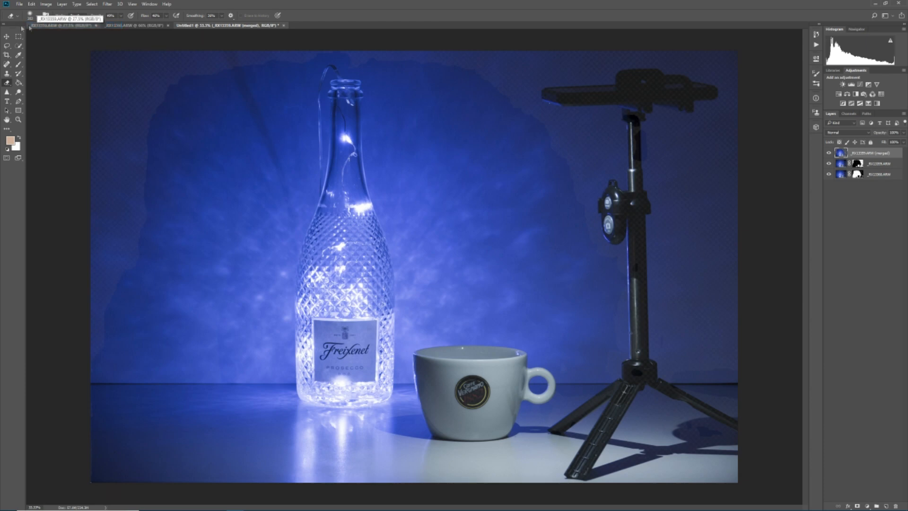
Step: Hide the merged layer and close the untitled blended document without saving it
left_click(828, 153)
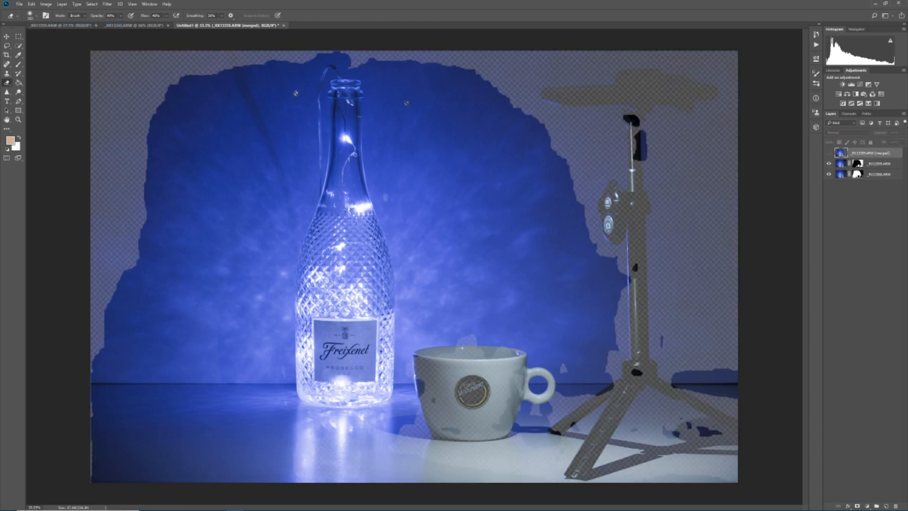
left_click(284, 25)
left_click(455, 189)
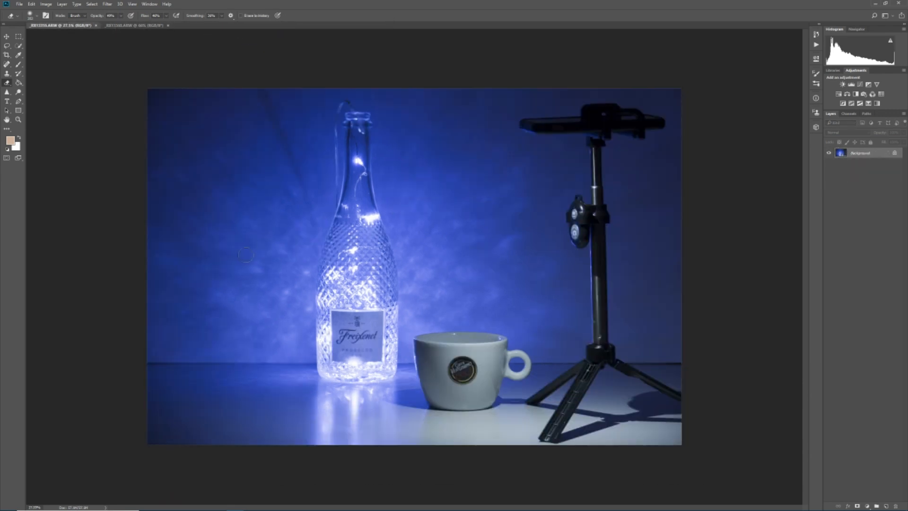
Step: Stack the two open photos again as layers in a fresh document, with Attempt to Automatically Align Source Images enabled
left_click(21, 6)
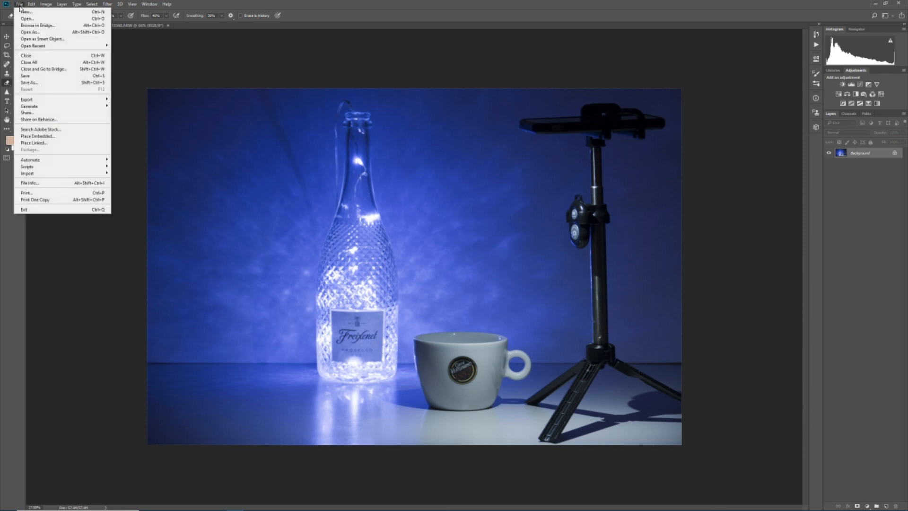
mouse_move(36, 167)
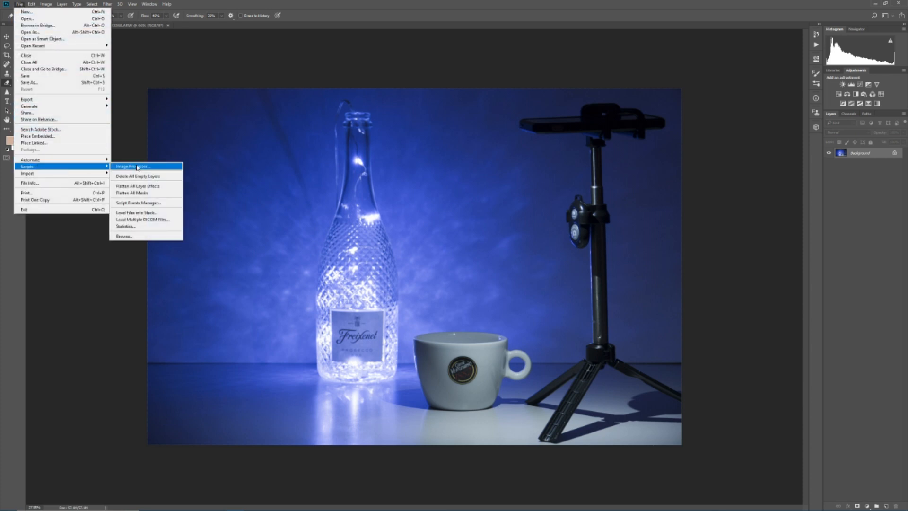
left_click(142, 212)
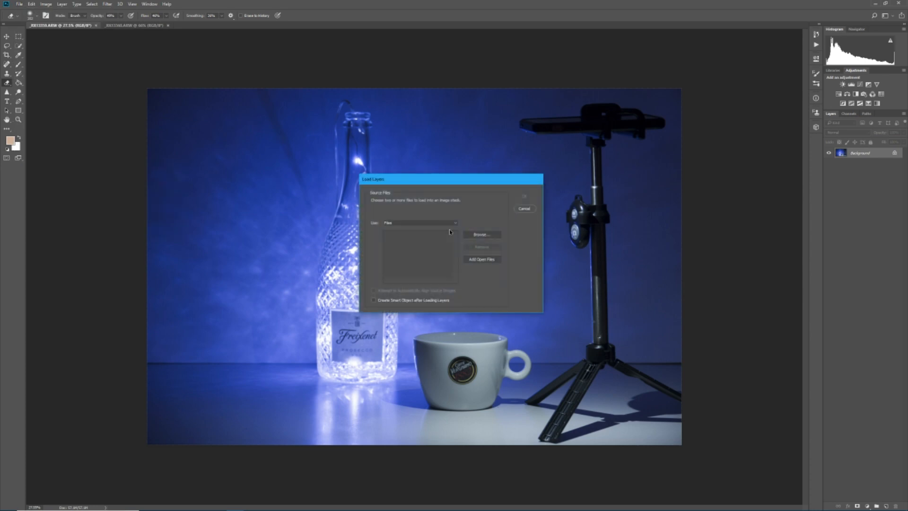
left_click(475, 261)
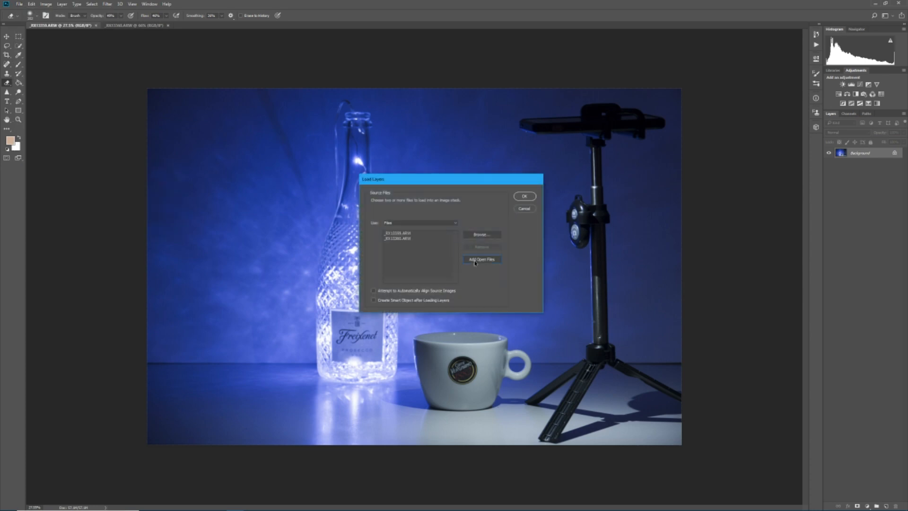
left_click(373, 290)
left_click(525, 195)
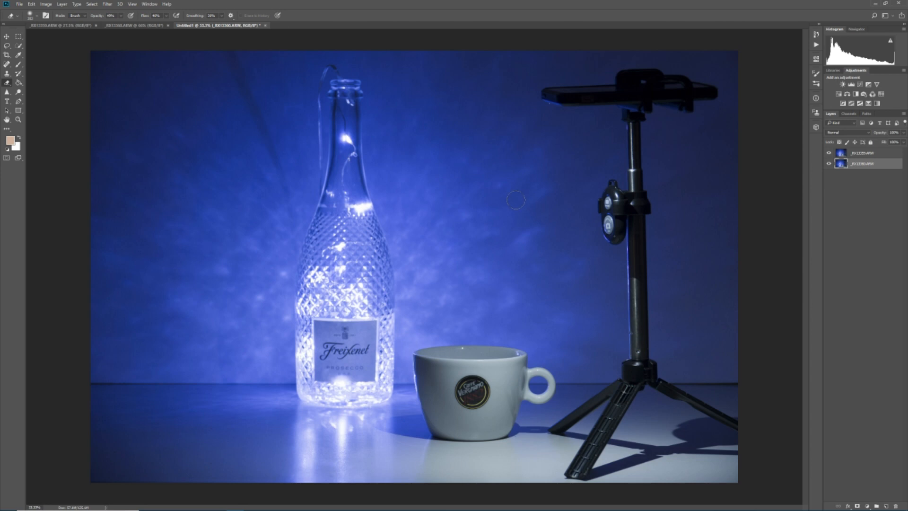
Step: Toggle the upper photo layer's visibility to compare its focus with the layer below
left_click(862, 154)
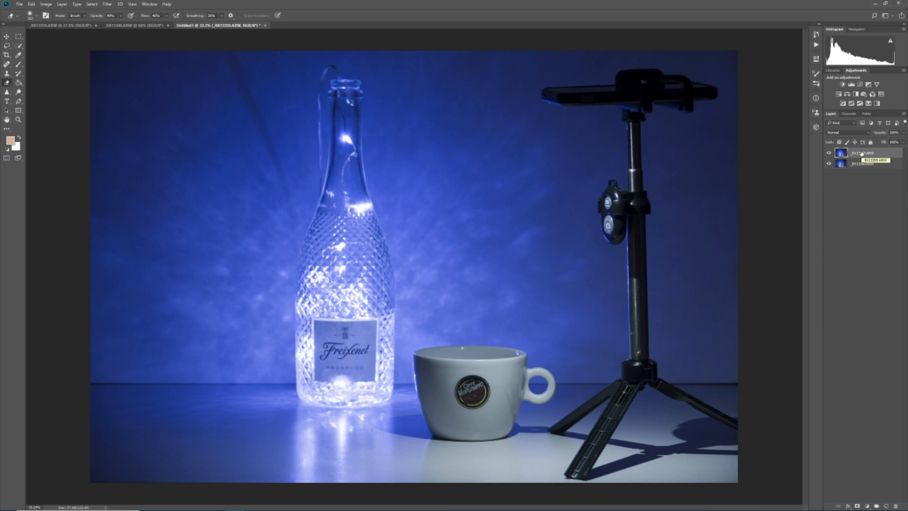
left_click(828, 154)
left_click(828, 154)
left_click(829, 153)
left_click(829, 153)
Step: Duplicate the bottom photo layer and place the copy at the top of the layer stack
left_click(861, 165)
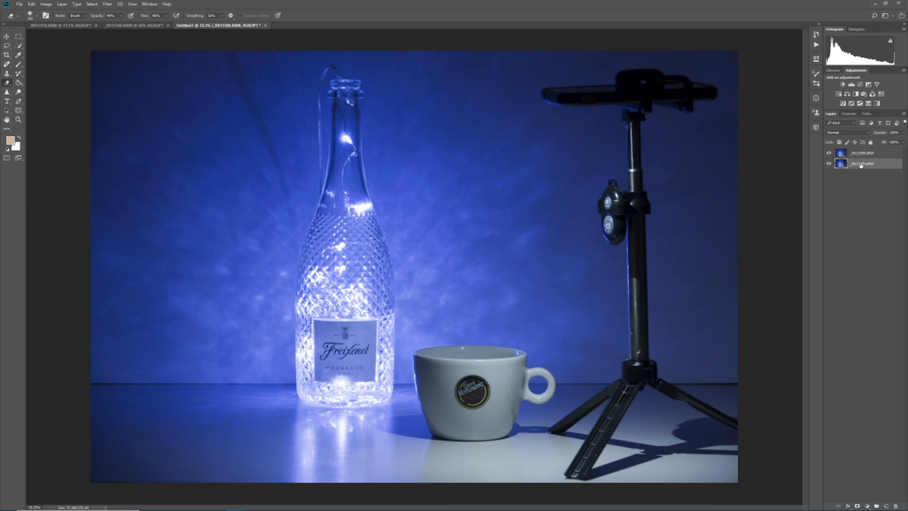
right_click(861, 164)
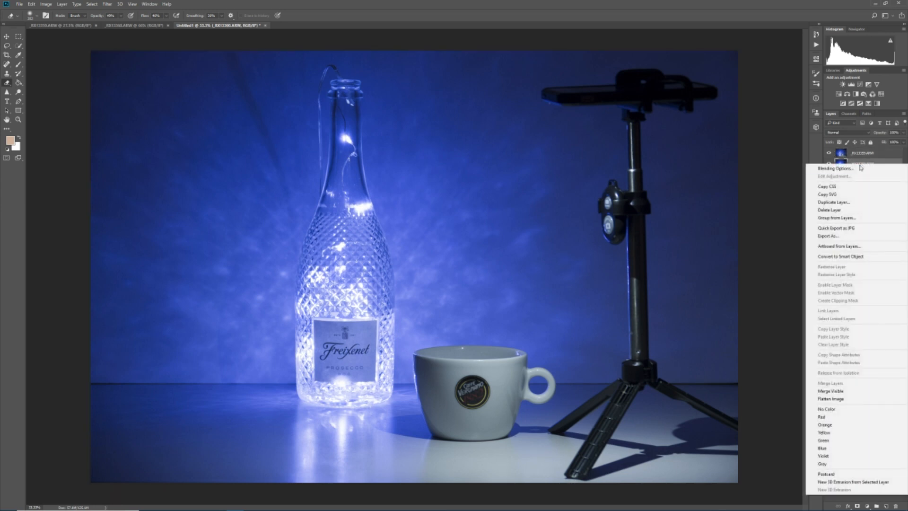
left_click(832, 202)
left_click(522, 163)
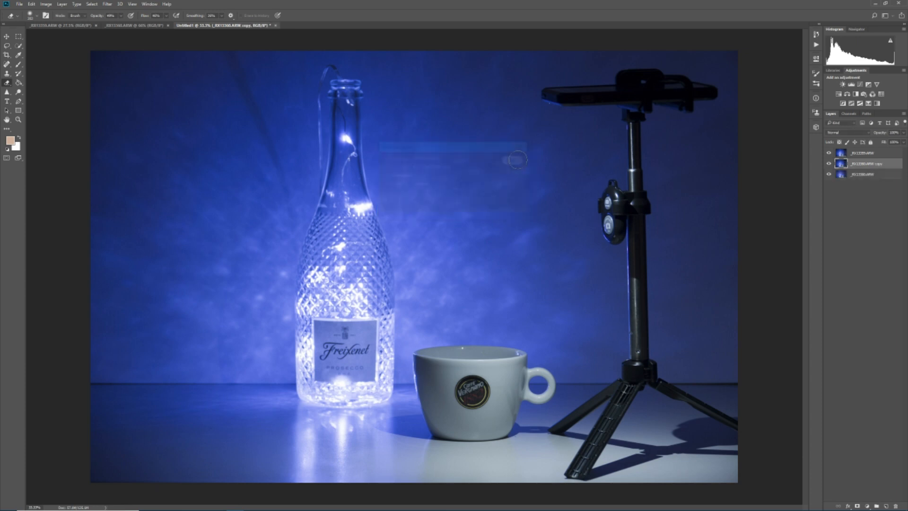
left_click_drag(863, 166, 862, 152)
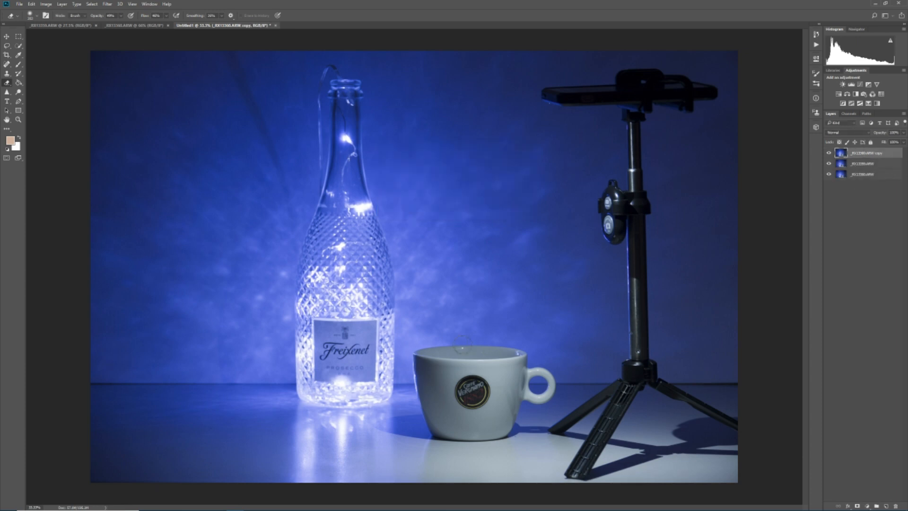
left_click(828, 154)
left_click(829, 154)
Step: Erase the coffee cup area from the top layer copy with the Eraser Tool so the layer below shows through
right_click(9, 84)
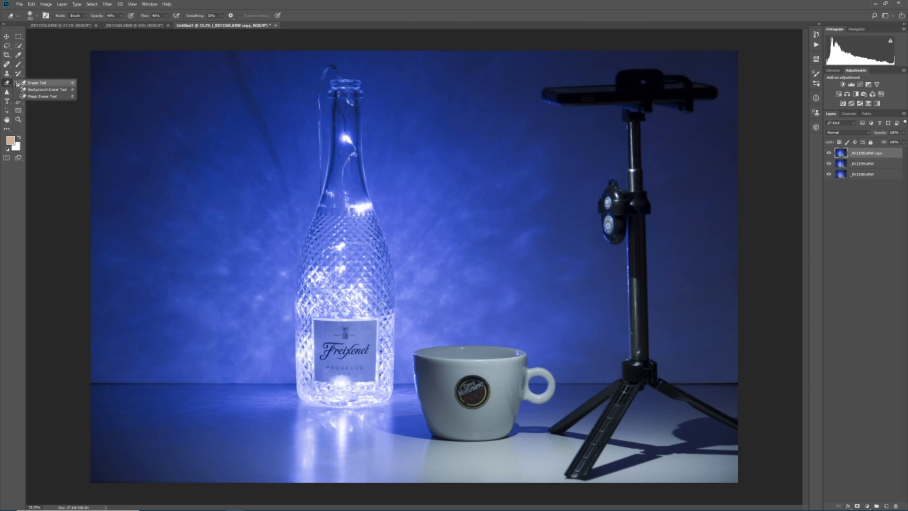
left_click(25, 84)
scroll(479, 404, "up", 8)
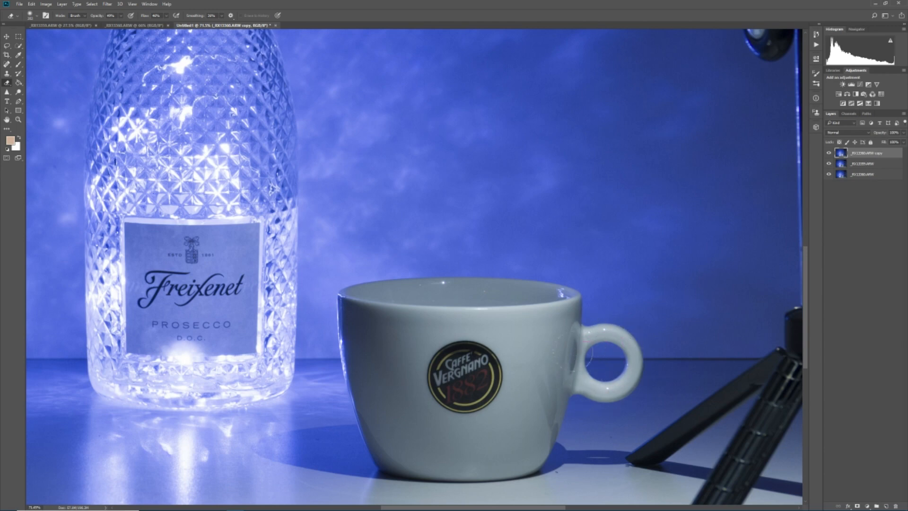
mouse_move(473, 386)
left_mouse_down()
mouse_move(454, 383)
mouse_move(452, 330)
mouse_move(461, 319)
mouse_move(447, 331)
mouse_move(439, 398)
mouse_move(430, 404)
mouse_move(430, 348)
mouse_move(468, 396)
mouse_move(461, 315)
mouse_move(480, 385)
mouse_move(454, 402)
left_mouse_up()
left_click(829, 163)
mouse_move(546, 333)
left_mouse_down()
mouse_move(565, 331)
mouse_move(540, 453)
mouse_move(549, 354)
mouse_move(530, 436)
mouse_move(528, 332)
mouse_move(434, 350)
mouse_move(356, 308)
mouse_move(372, 429)
mouse_move(385, 456)
mouse_move(411, 472)
left_mouse_up()
mouse_move(473, 467)
left_mouse_down()
mouse_move(526, 452)
mouse_move(546, 312)
mouse_move(454, 311)
left_mouse_up()
scroll(410, 368, "down", 5)
scroll(456, 326, "down", 3)
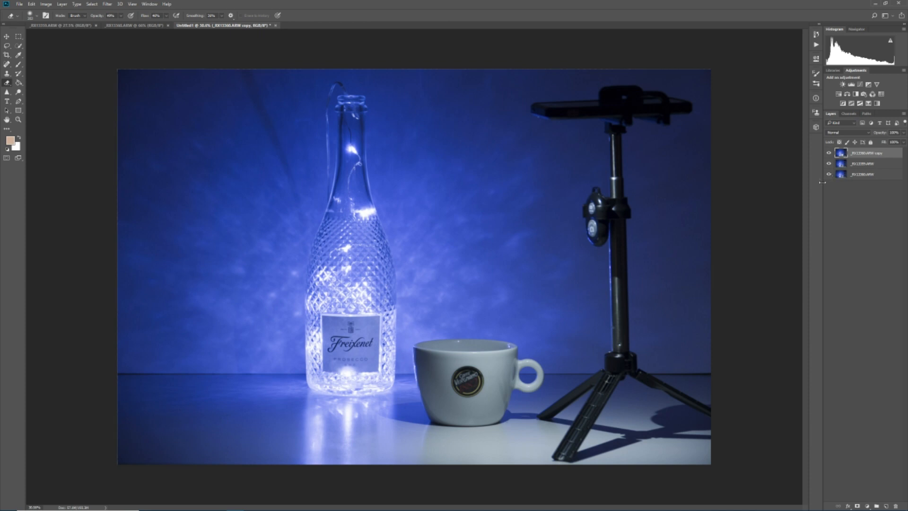
Step: Select the middle photo layer and lighten the midtones between the bottle and the coffee cup with the Dodge Tool
left_click(7, 55)
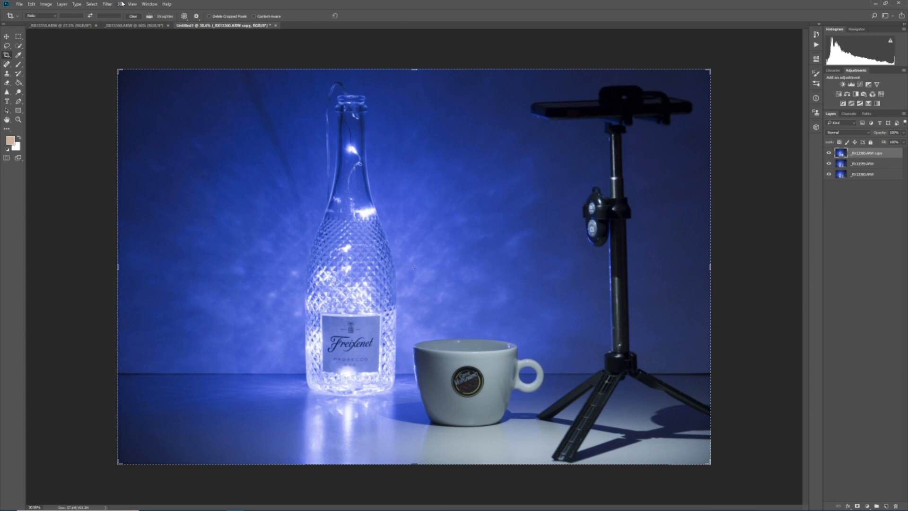
left_click(20, 93)
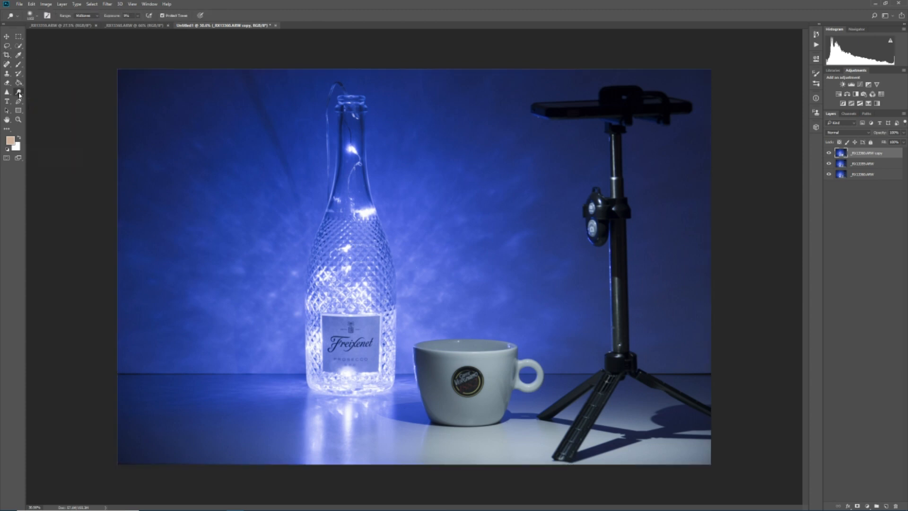
left_click(861, 165)
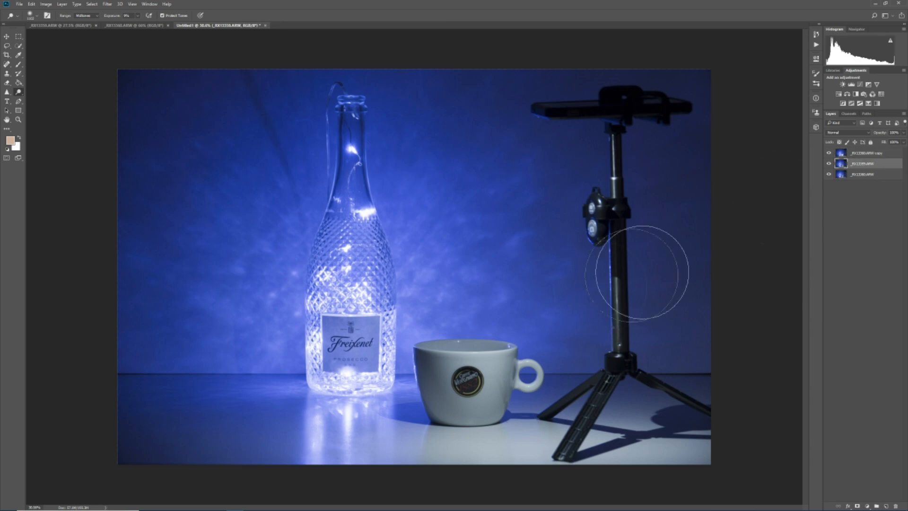
scroll(453, 382, "up", 3)
mouse_move(423, 387)
left_mouse_down()
mouse_move(505, 380)
mouse_move(412, 376)
mouse_move(420, 384)
mouse_move(518, 380)
mouse_move(424, 376)
mouse_move(425, 390)
mouse_move(377, 418)
left_mouse_up()
scroll(377, 418, "down", 4)
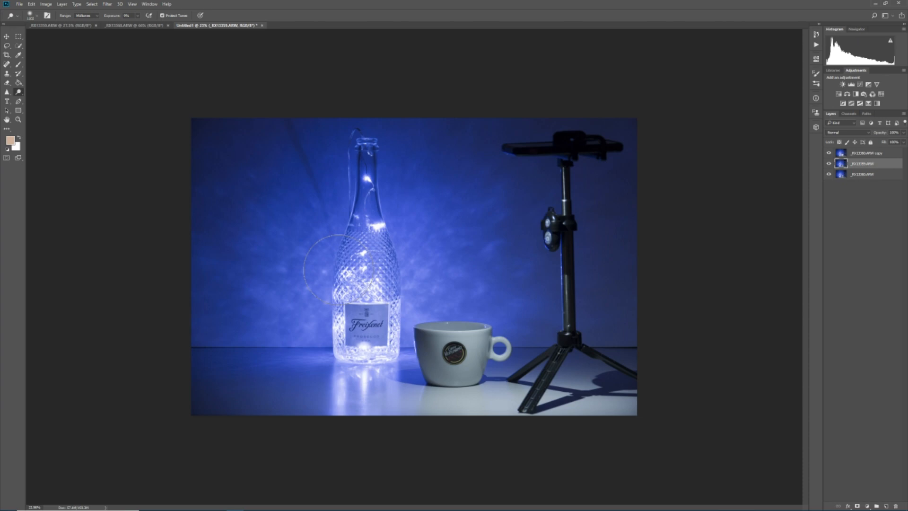
scroll(395, 301, "up", 5)
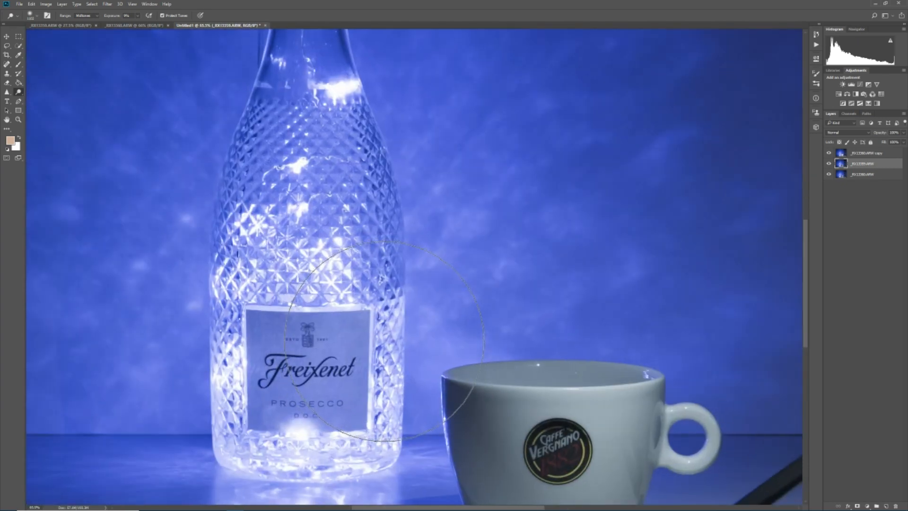
scroll(383, 341, "down", 1)
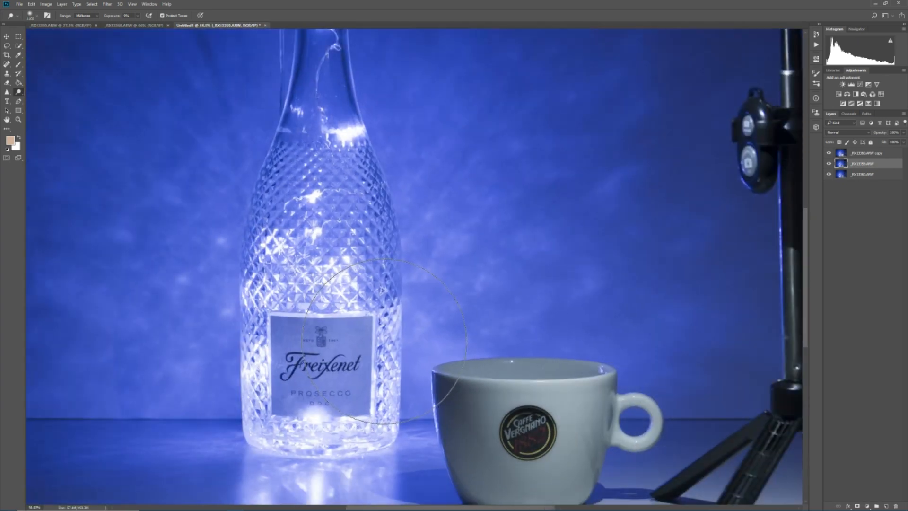
Step: Crop the image tightly around the bottle's lower half with its label and the whole coffee cup, cutting out most of the tripod
left_click(6, 55)
left_click_drag(164, 220, 668, 488)
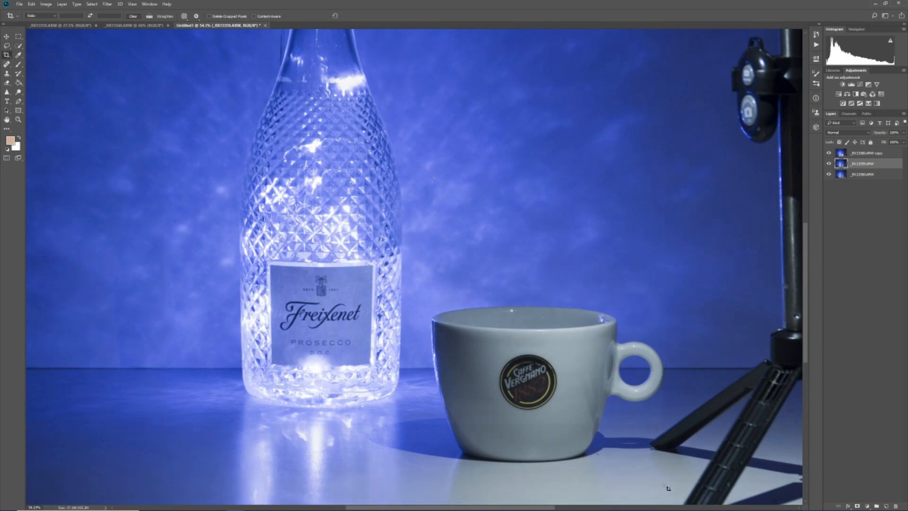
left_click(359, 15)
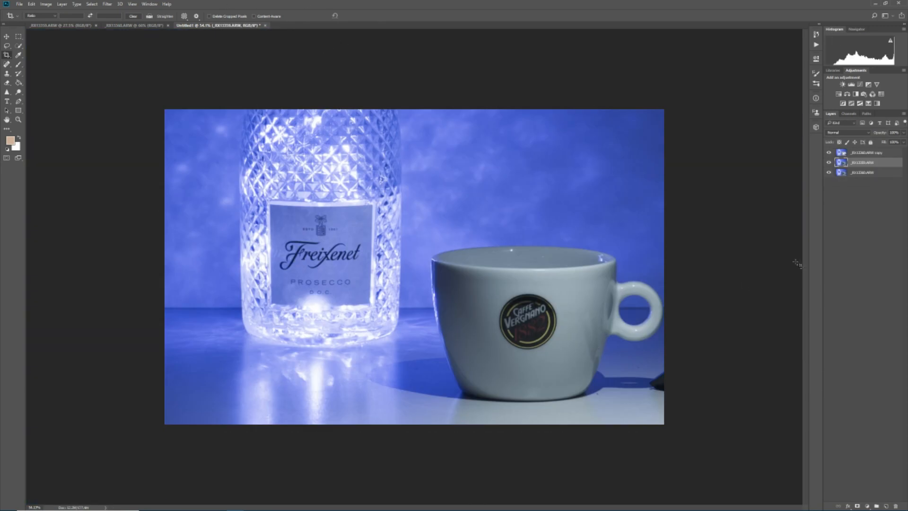
Step: Hide and show the top layer copy and the middle photo layer in turn to compare their contribution to the sharpness
left_click(830, 153)
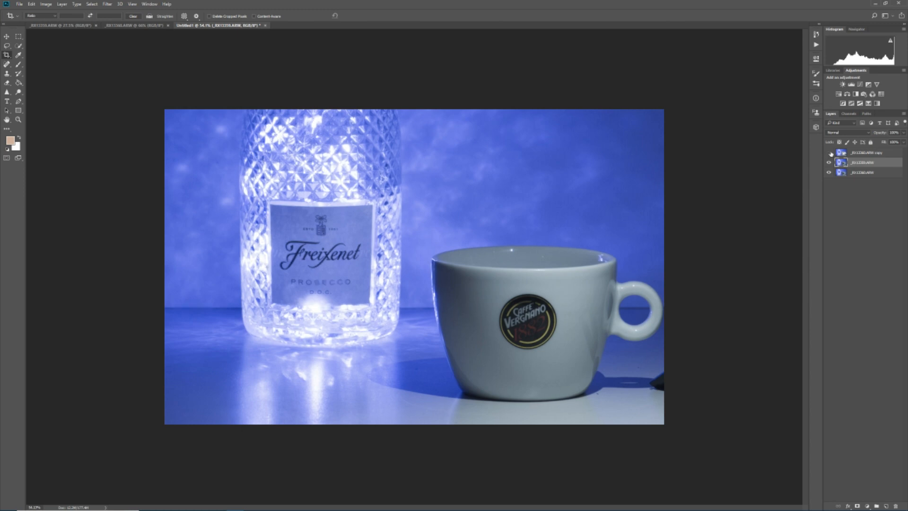
left_click(829, 153)
left_click(829, 163)
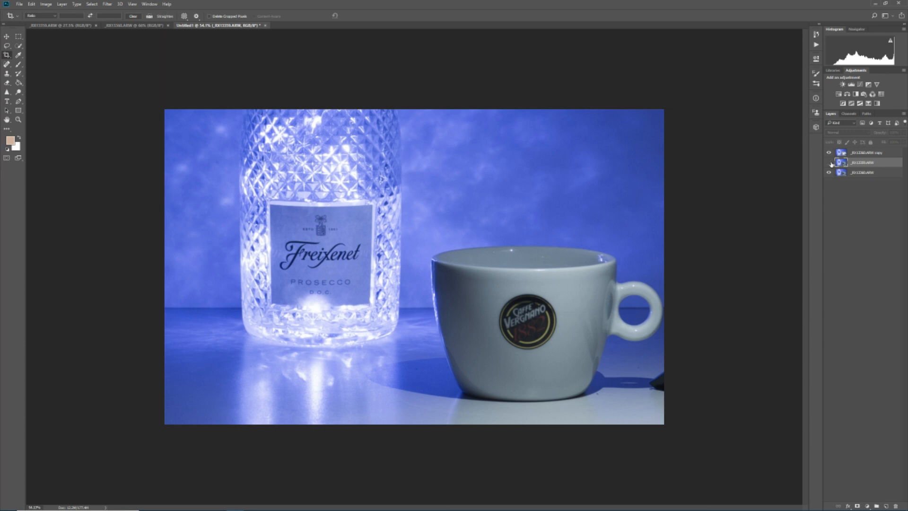
left_click(829, 162)
Step: Flatten all layers into a single background and apply Auto Color to the image
left_click(62, 4)
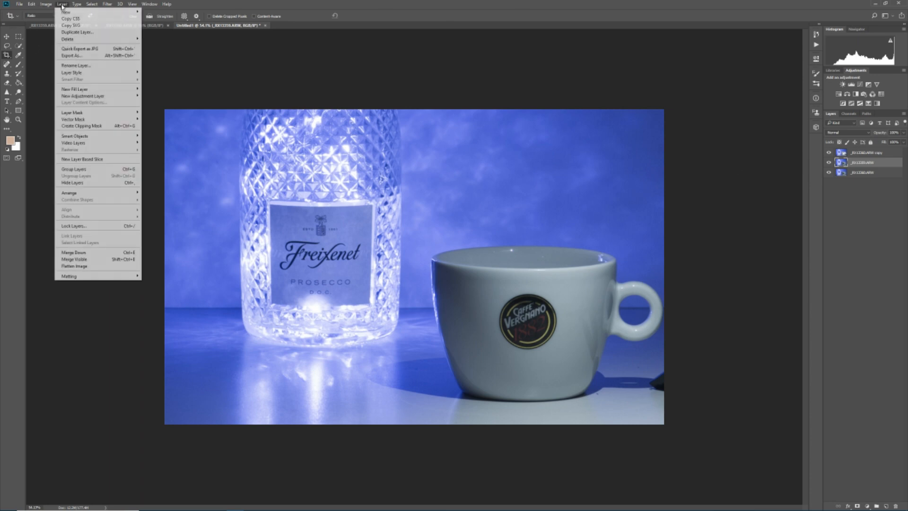
left_click(78, 266)
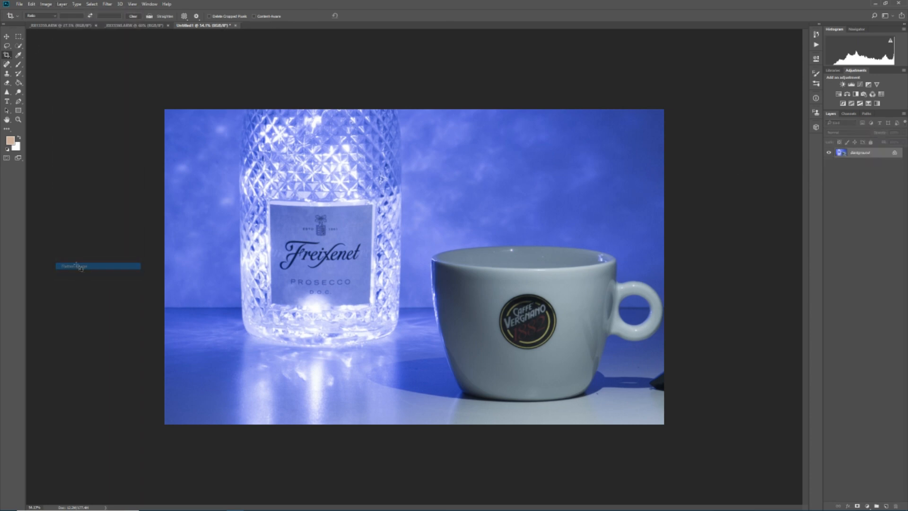
left_click(46, 4)
left_click(58, 45)
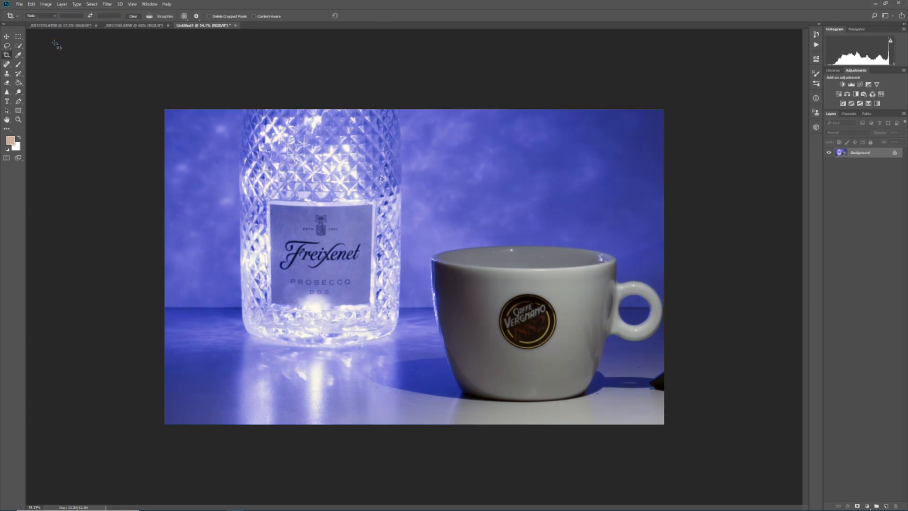